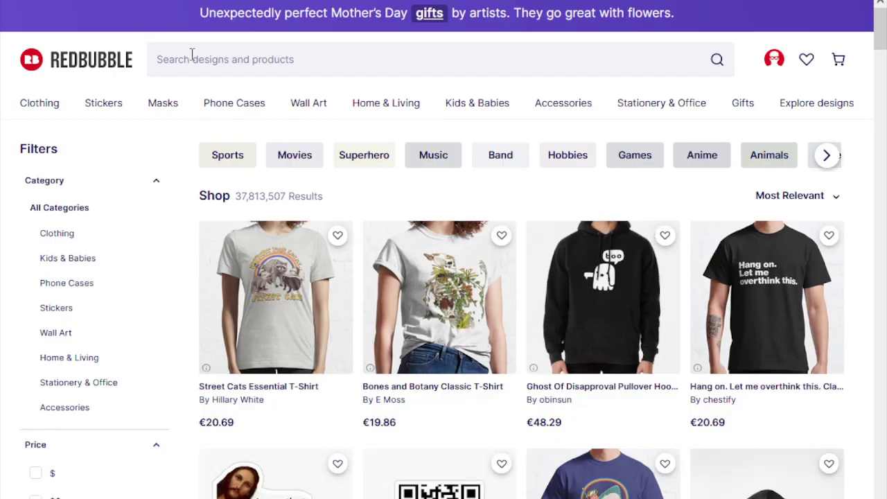
- Search Redbubble for 'rabbits'
left_click(192, 54)
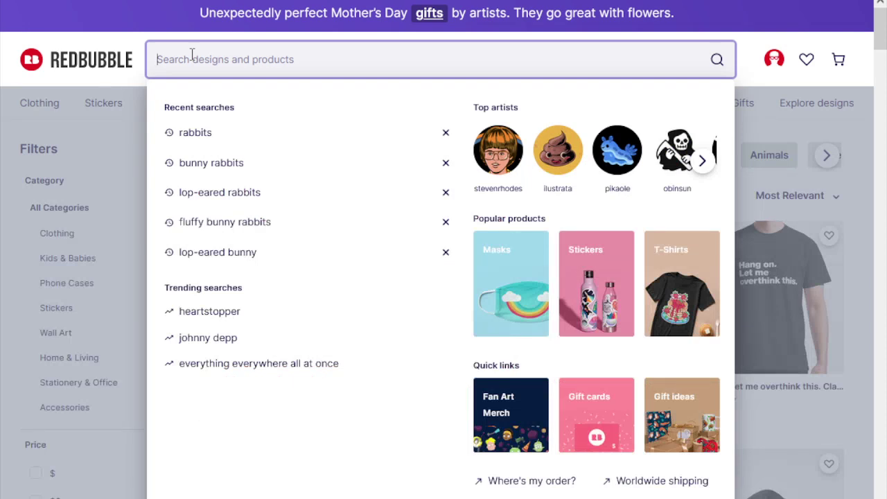
type("rabbi")
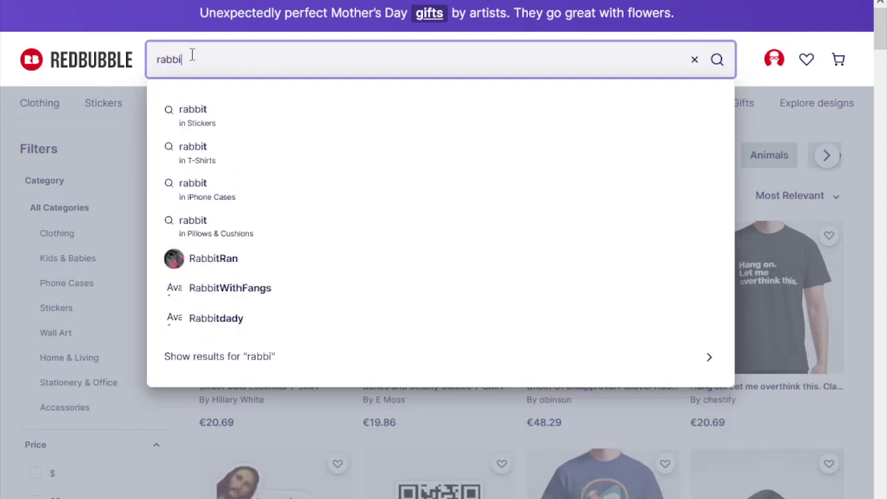
type("ts")
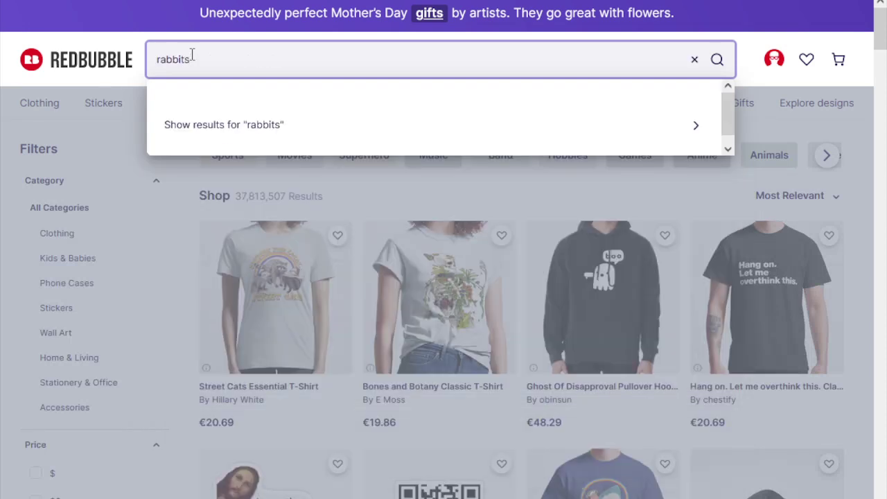
key("Return")
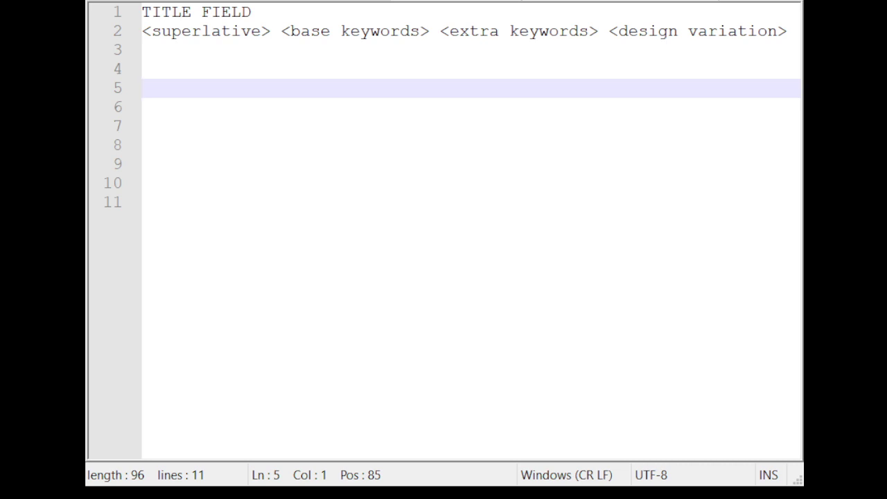
- Paste the three title rules into the note
type("Used by both Redbubble and Google search engines 6-10 words, max 65 characters (Google limit) title case, no punctuation, no repetition, no product names")
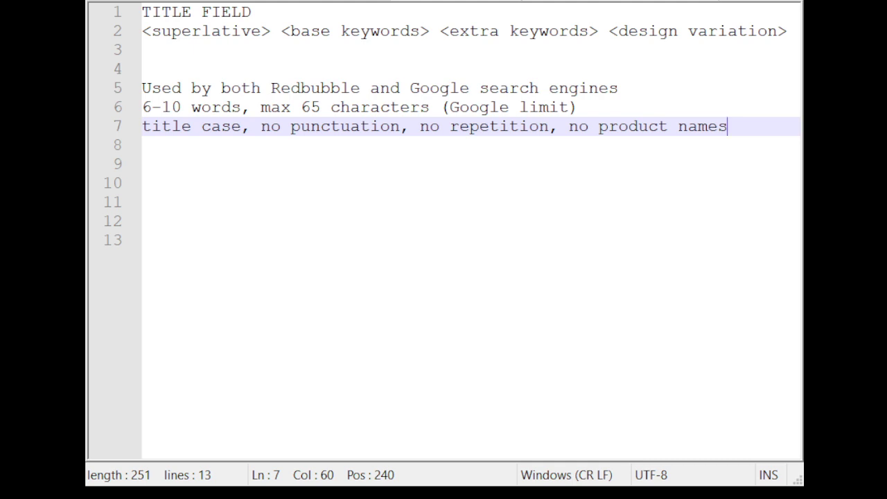
- Add a blank line below the title rules to hold the keyword definitions
key("Return")
key("Return")
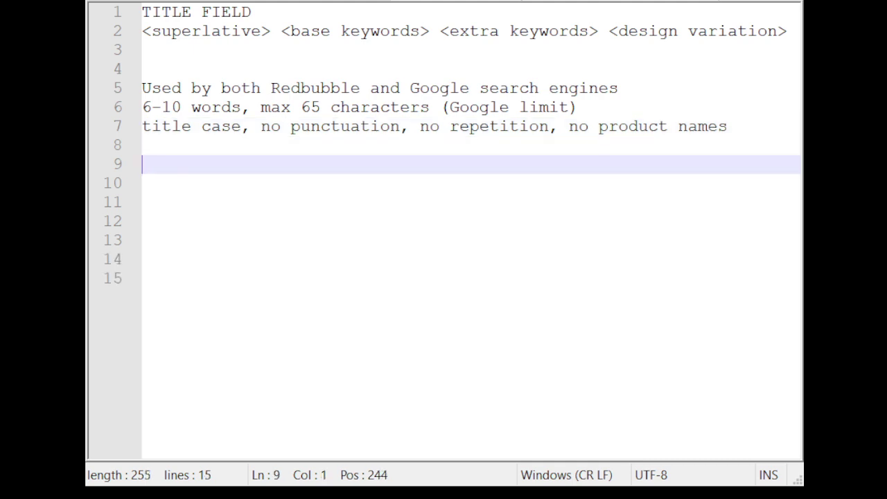
key("BackSpace")
key("BackSpace")
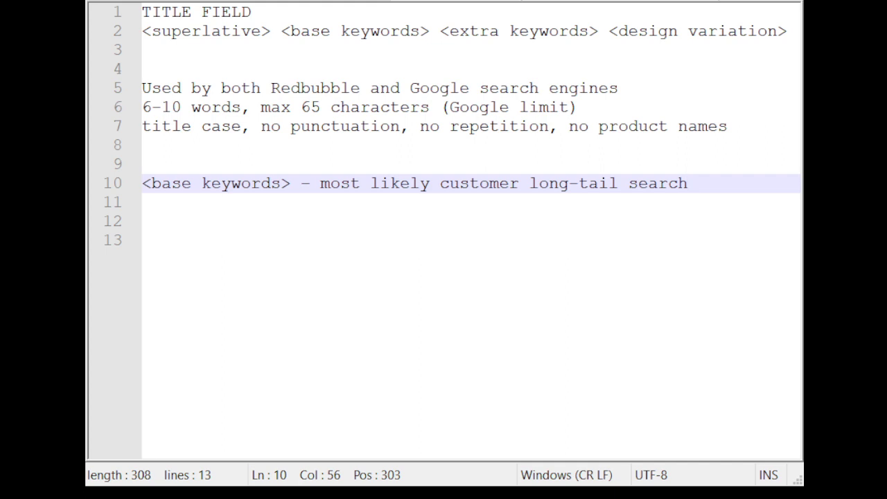
- Paste '<extra keywords> - pertinent extra tags, useful conjunctions' onto line 11
key("Down")
type("<extra keywords> - pertinent extra tags, useful conjunctions")
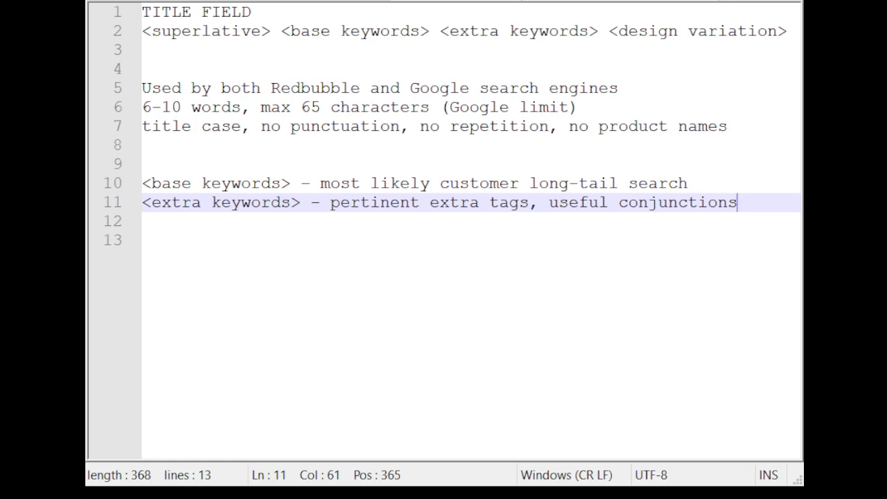
- Paste '<design variation> - what distinguishes this design from your next' onto line 12
key("Down")
type("<design variation> – what distinguishes this design from your next")
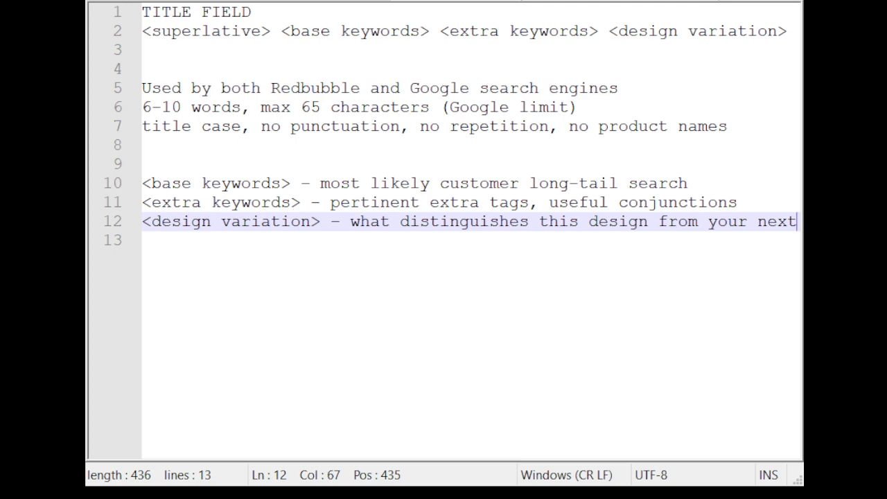
- Paste '<superlative> - why people should prefer YOUR design' onto line 13
type("<superlative> - why people should prefer YOUR design")
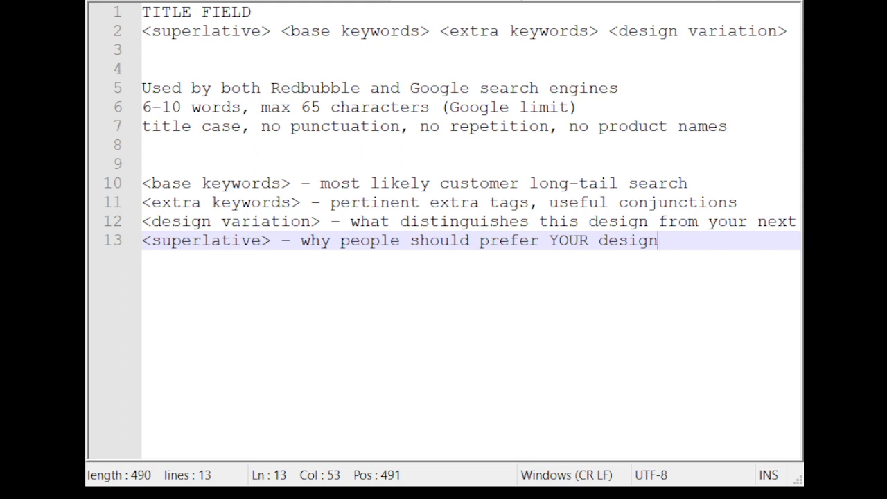
- Below the definitions, type the example title 'Lop Eared Rabbit Cartton Character'
key("Return")
key("Return")
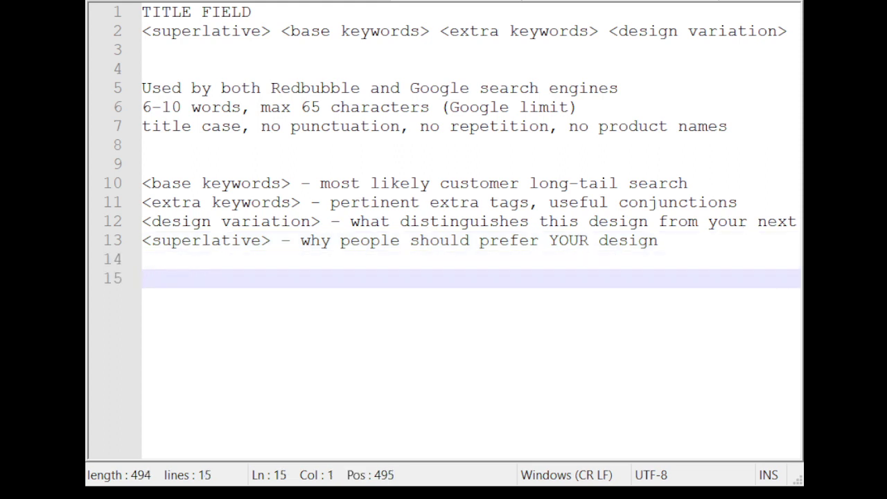
key("Return")
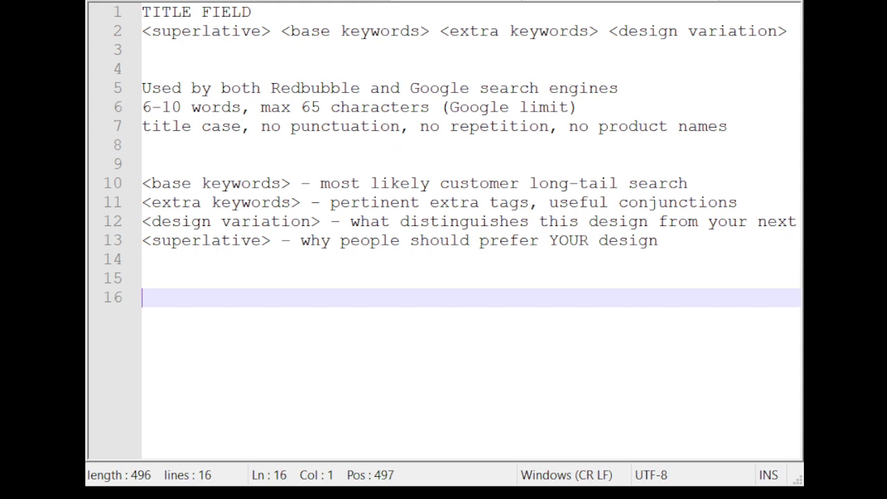
type("Lop ")
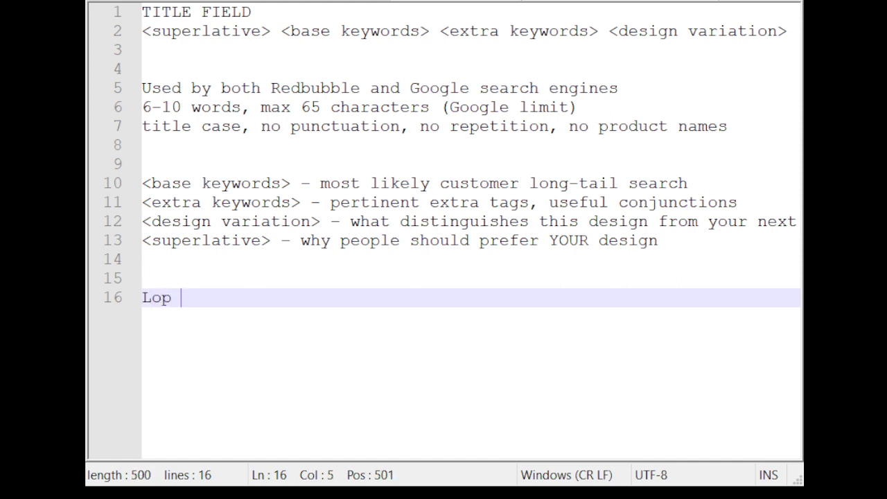
type("Eared R")
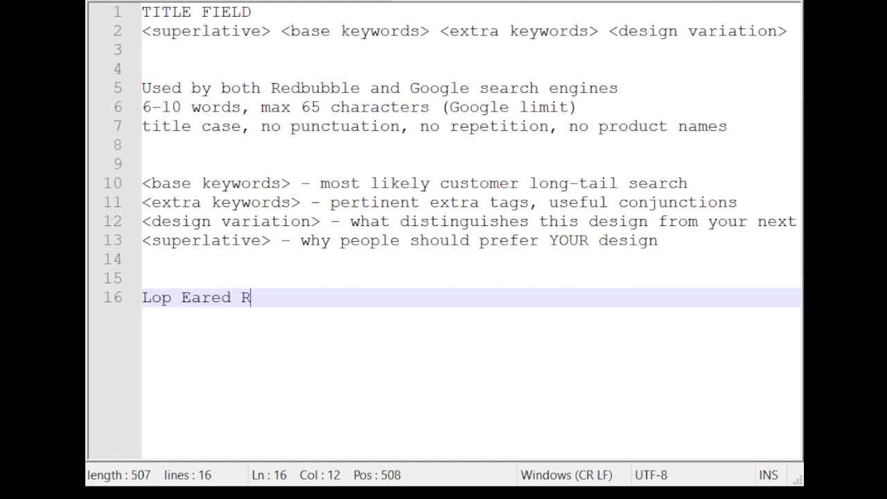
type("abbit")
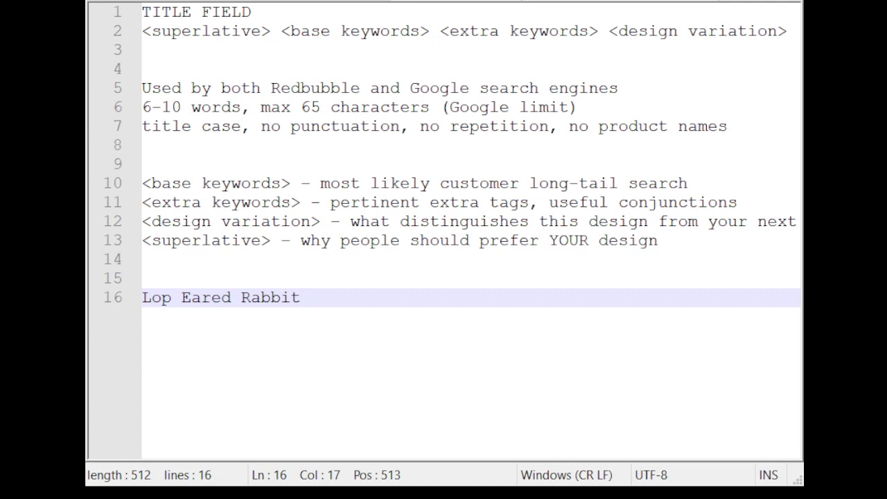
type(" Cartton Charc")
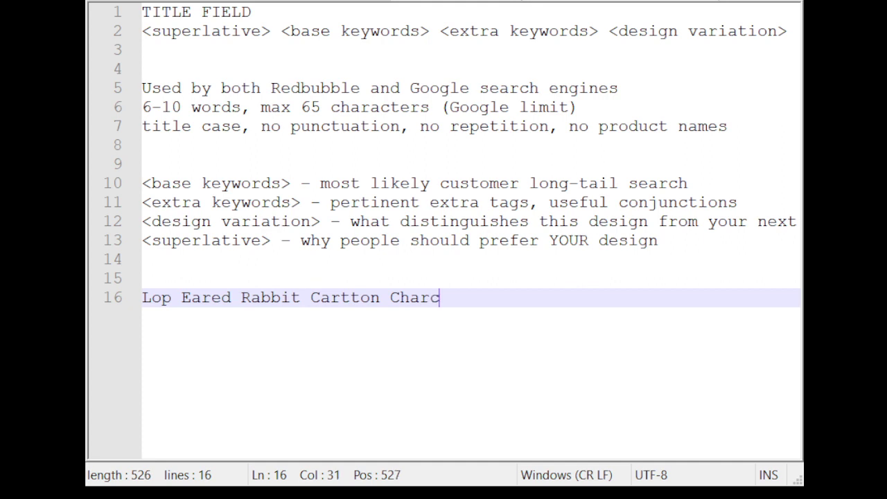
key("BackSpace")
type("aracter")
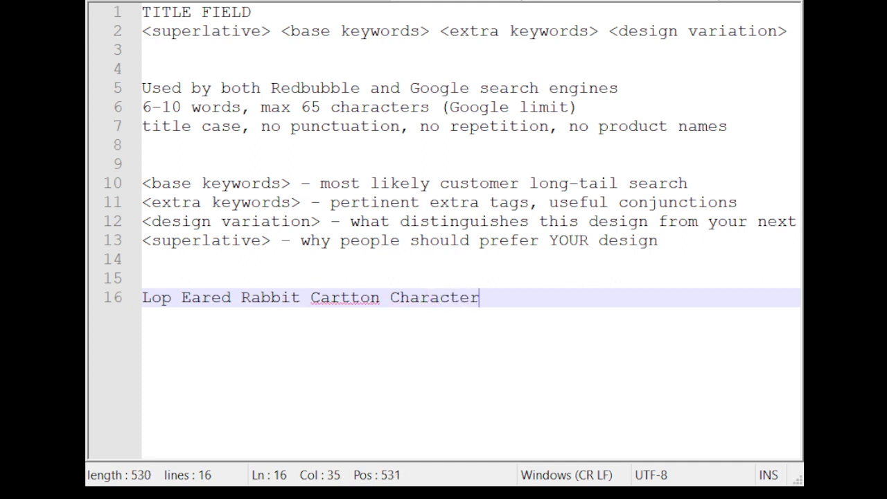
- Correct 'Cartton' to 'Cartoon' and append 'on Sky Blue' to the title
left_click(360, 297)
key("BackSpace")
type("o")
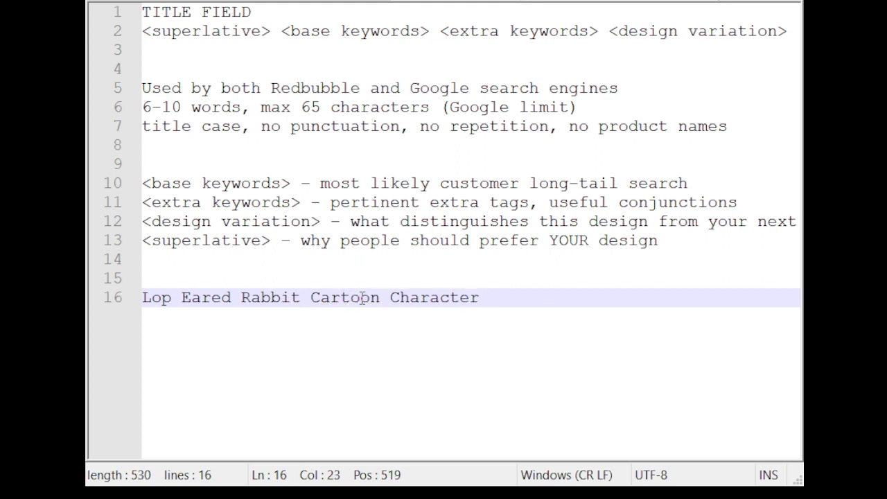
left_click(499, 296)
type("on Sky Blue")
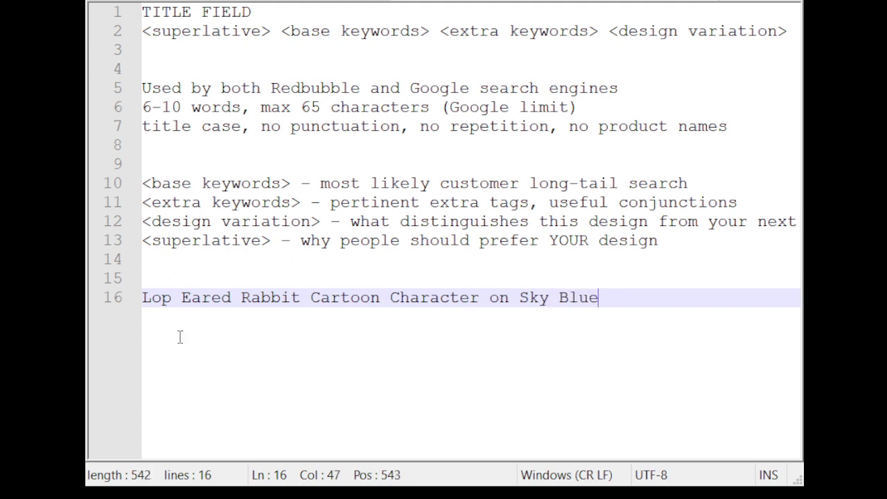
- Insert 'Hand-Drawn' at the start of the example title on line 16
left_click(143, 297)
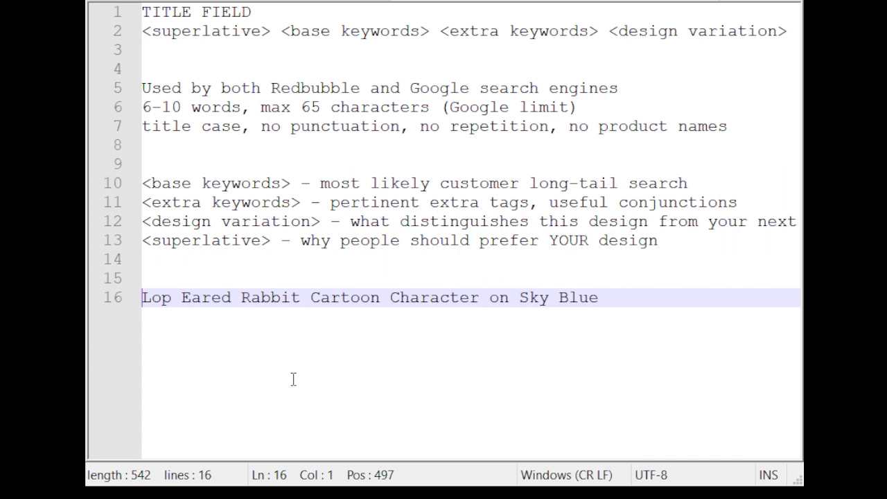
type("Hand")
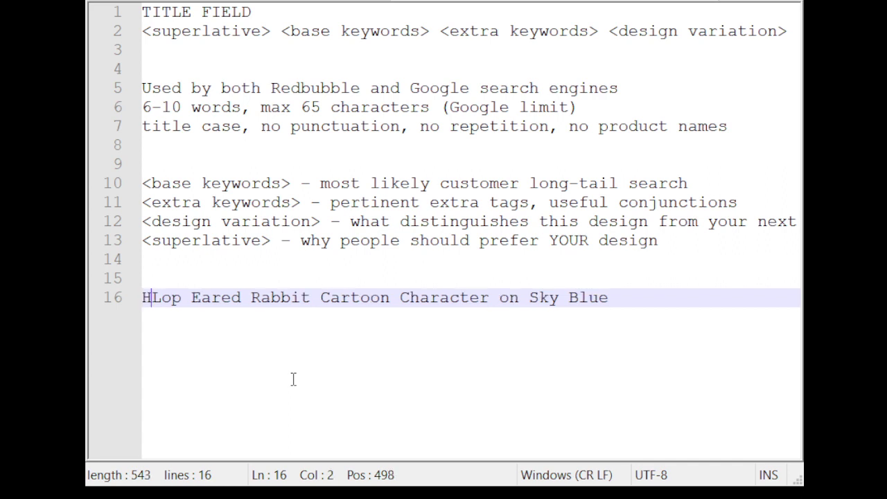
type("-")
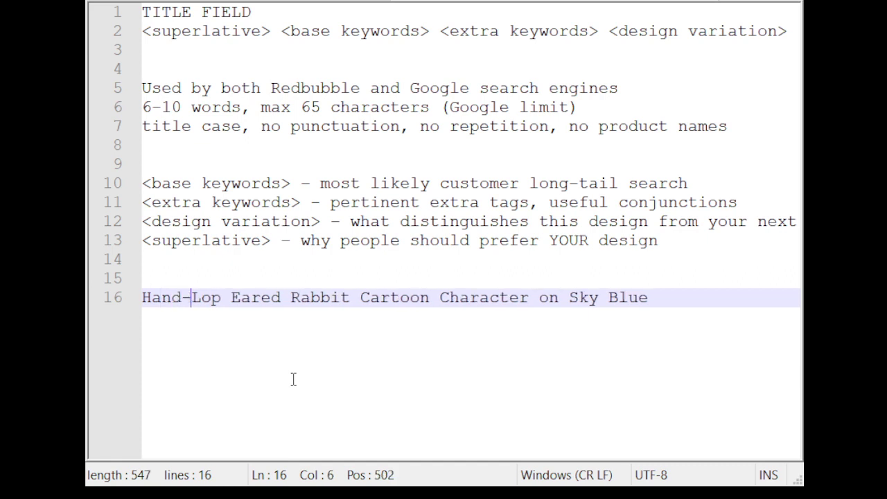
type("Drawn")
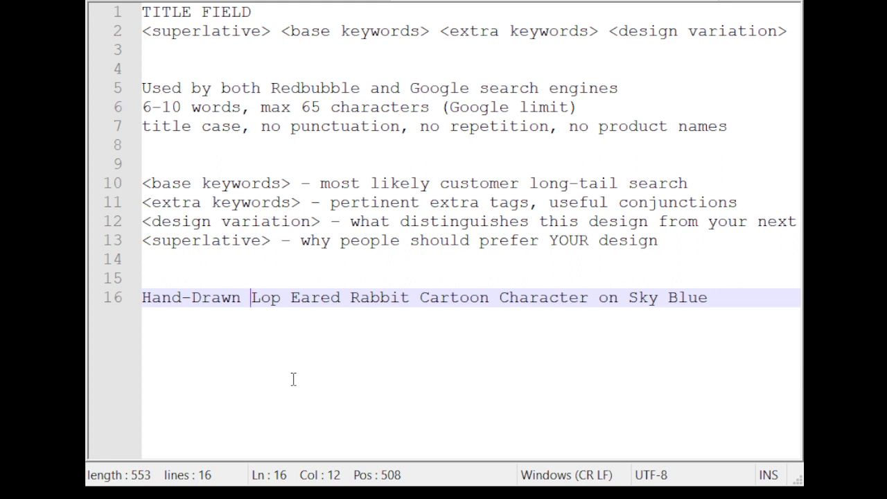
- Delete 'Character' and its extra space from the title, then reselect it to check length
left_click(716, 298)
mouse_move(715, 297)
left_mouse_down()
mouse_move(142, 278)
mouse_move(173, 297)
mouse_move(141, 297)
left_mouse_up()
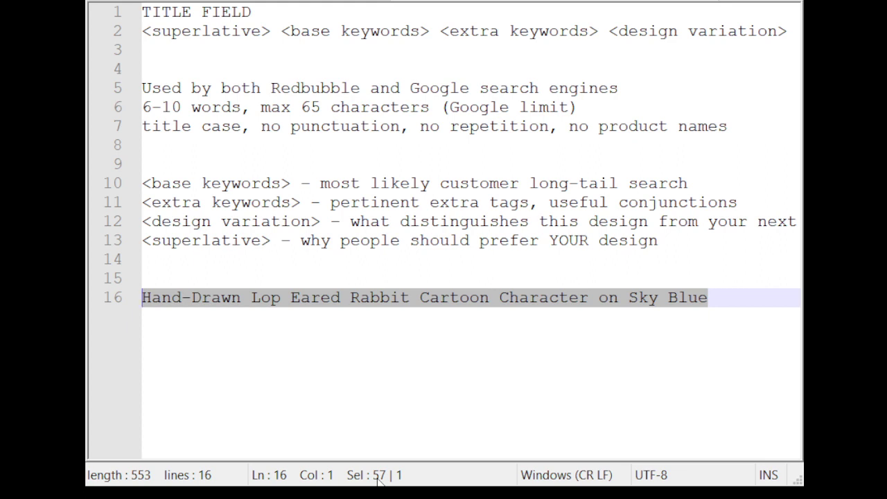
triple_click(576, 302)
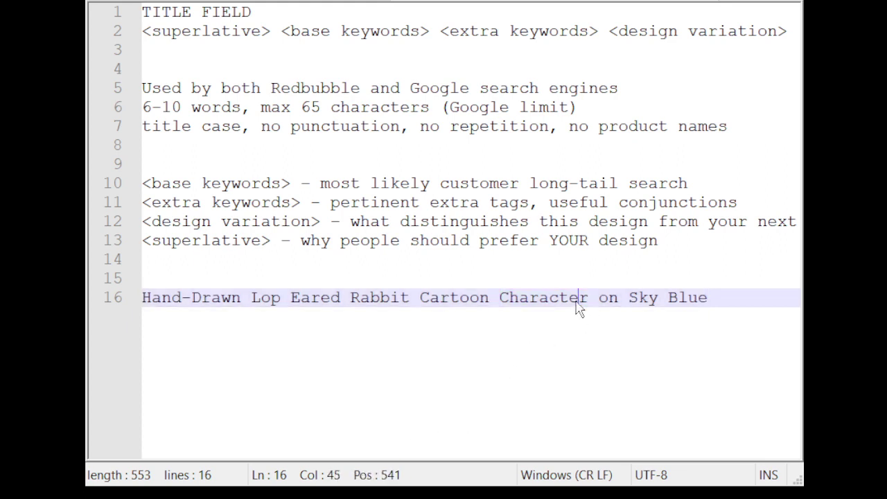
double_click(576, 303)
key("Delete")
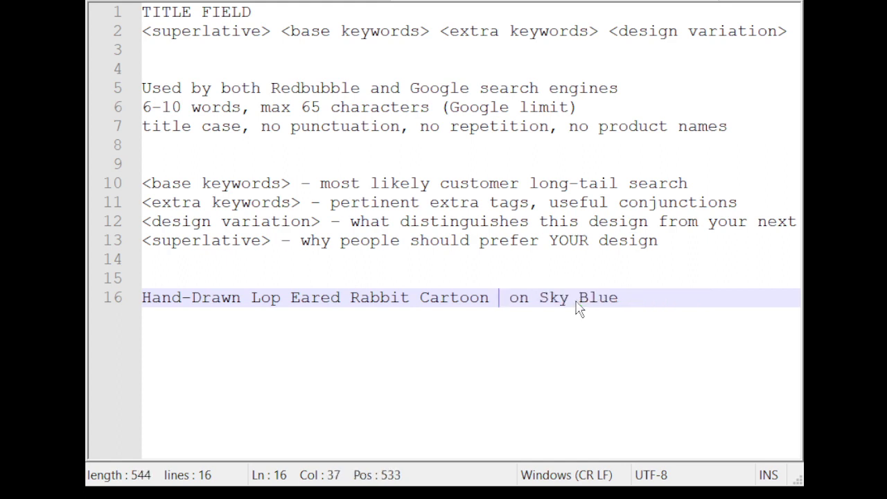
key("BackSpace")
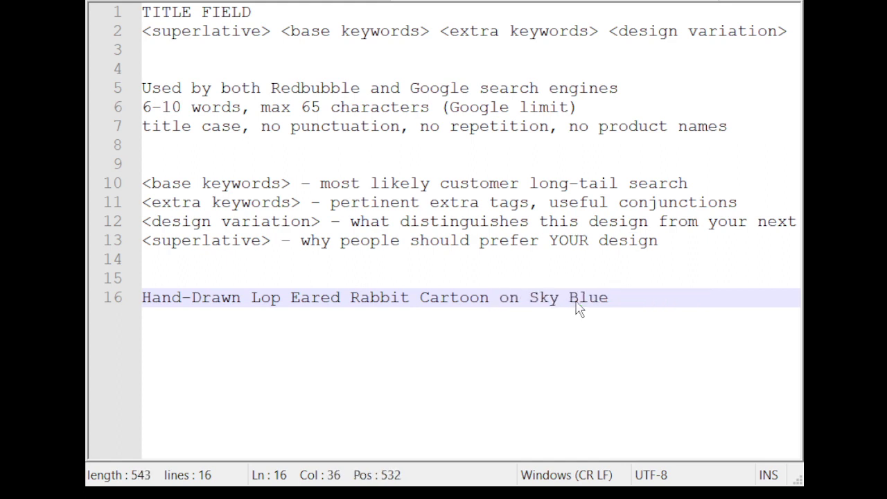
double_click(650, 301)
mouse_move(608, 299)
left_mouse_down()
mouse_move(233, 307)
mouse_move(140, 298)
left_mouse_up()
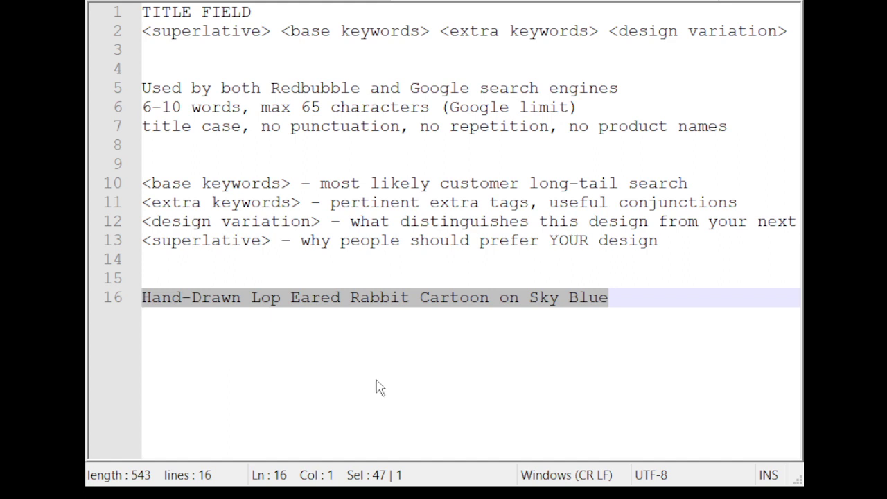
- Make 'Rabbit' plural so the base keywords read 'Lop Eared Rabbits'
key("End")
left_click_drag(252, 297, 412, 300)
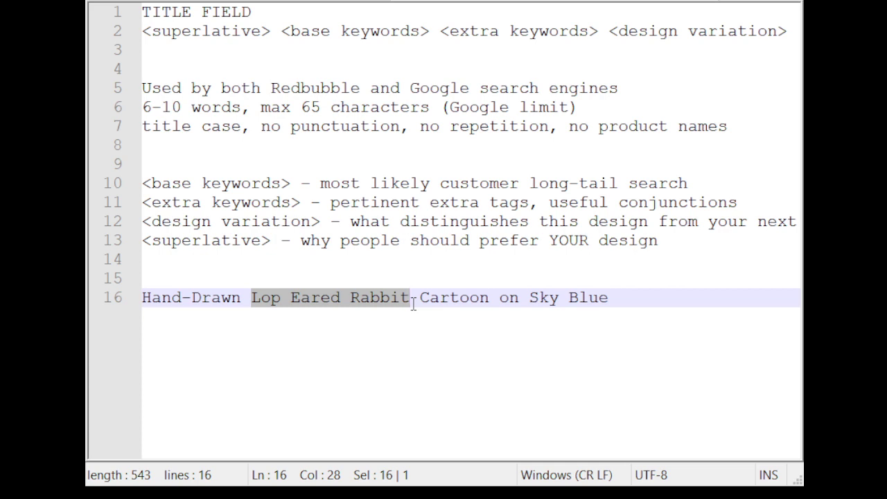
left_click(413, 305)
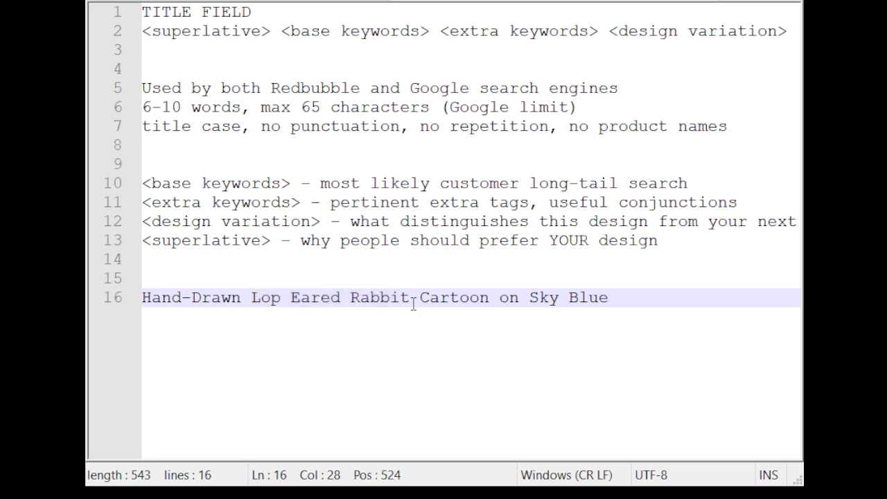
type("s")
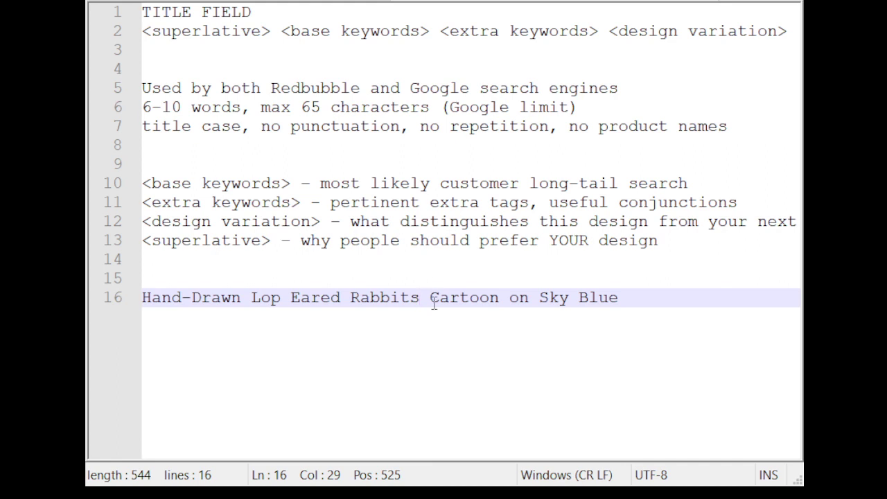
- Highlight 'Cartoon', 'Sky Blue' and 'on' in turn to review the title's parts
left_click(499, 302)
left_click_drag(427, 302, 510, 302)
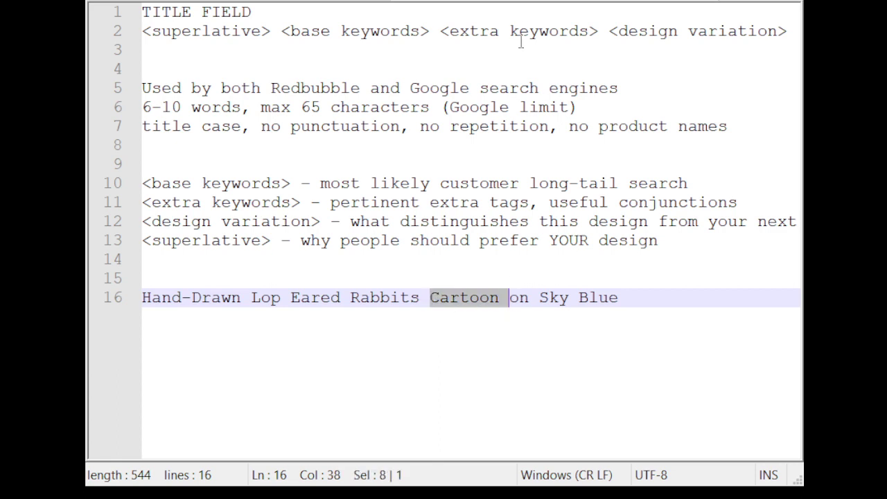
left_click(511, 299)
left_click_drag(538, 299, 624, 300)
left_click(511, 299)
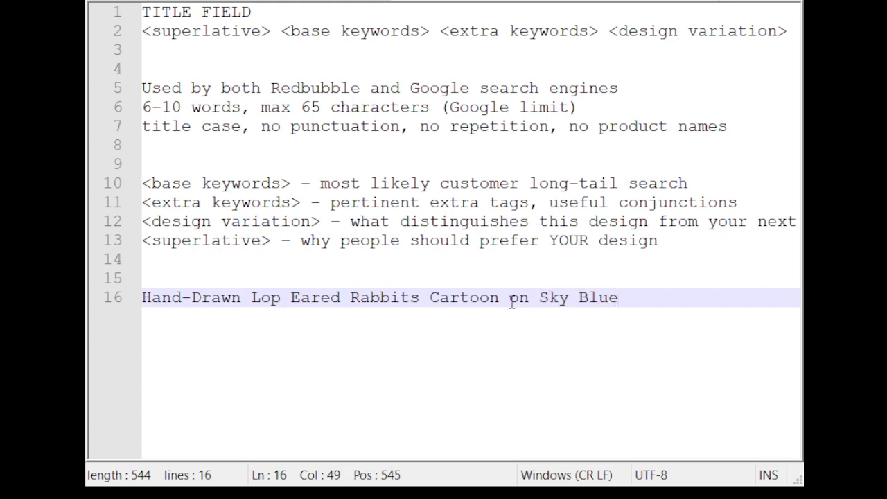
left_click_drag(510, 300, 529, 297)
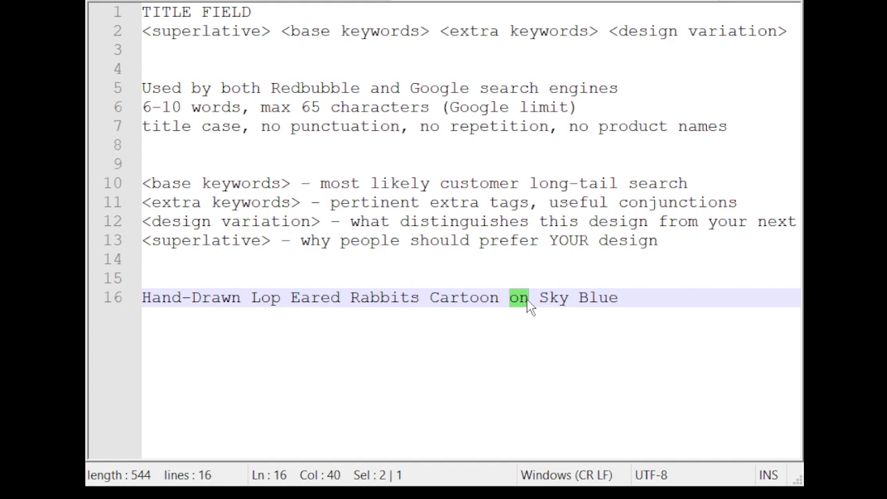
left_click(630, 304)
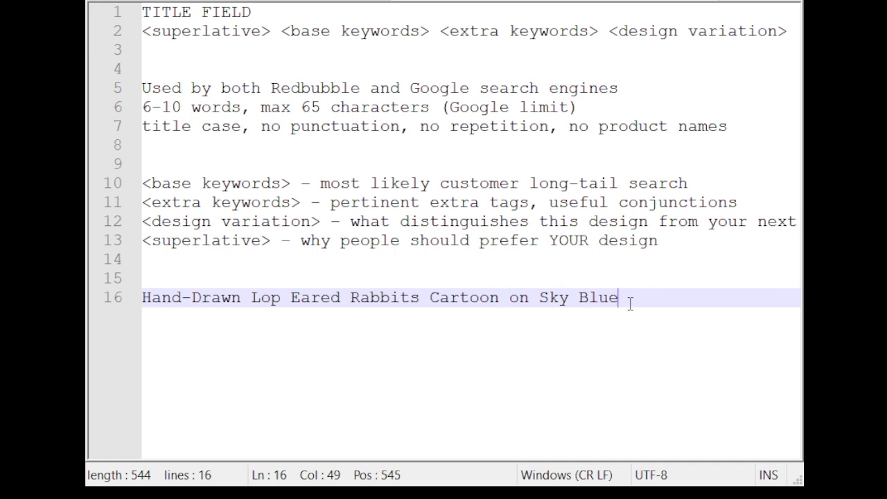